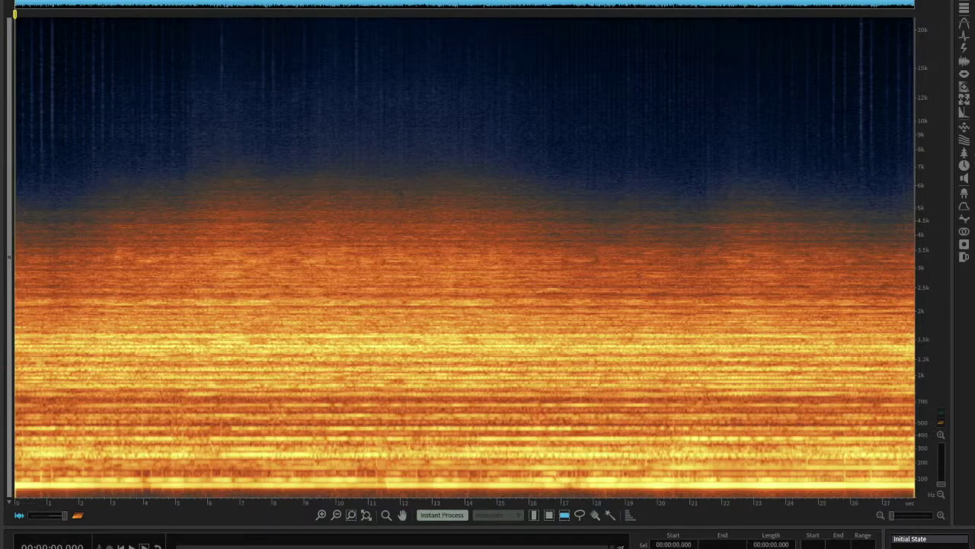
Play the full recording, and select the band from about 744 to 1,648 Hz over its whole length for playback.
left_click(145, 546)
left_click_drag(299, 396, 299, 338)
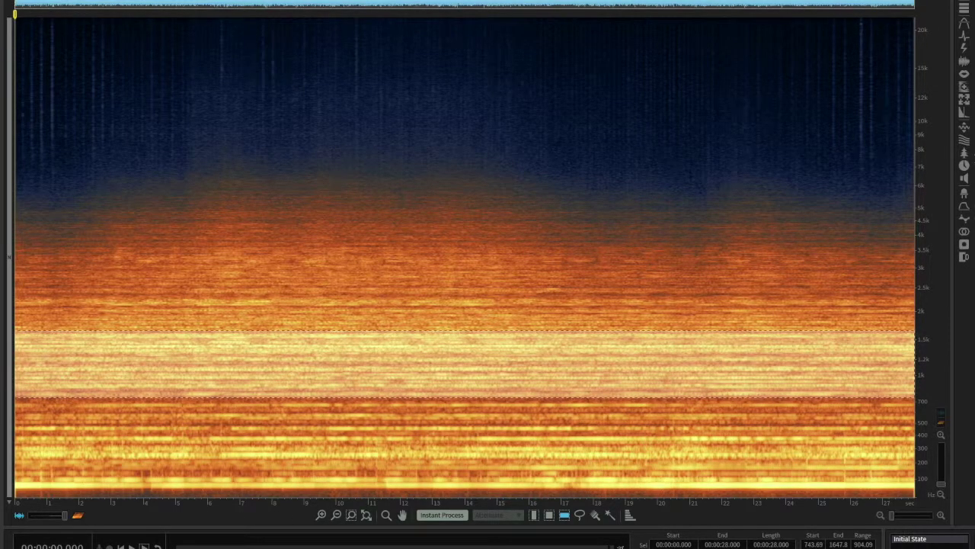
key("space")
Select the band from about 1,622 to 2,316 Hz across the whole recording and play it in isolation.
left_click(240, 330)
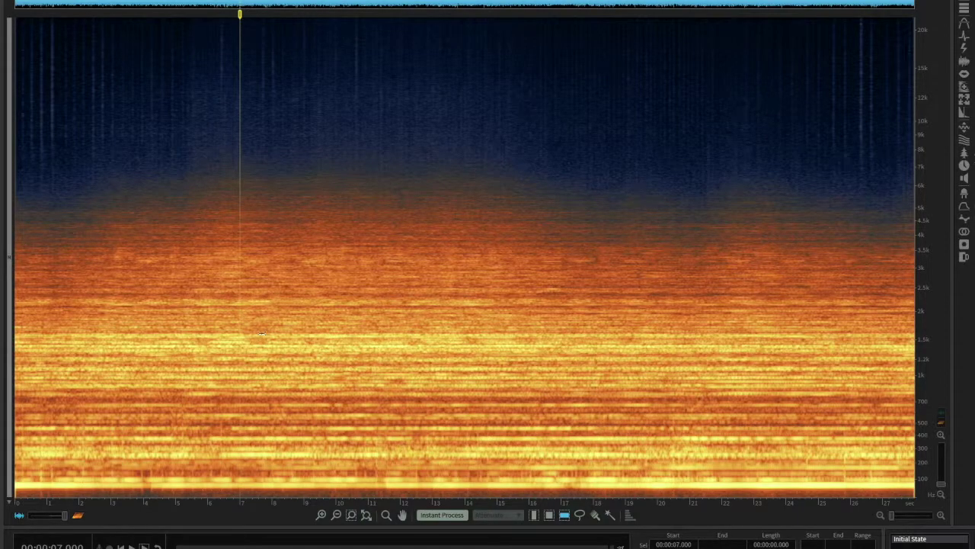
left_click_drag(261, 333, 265, 301)
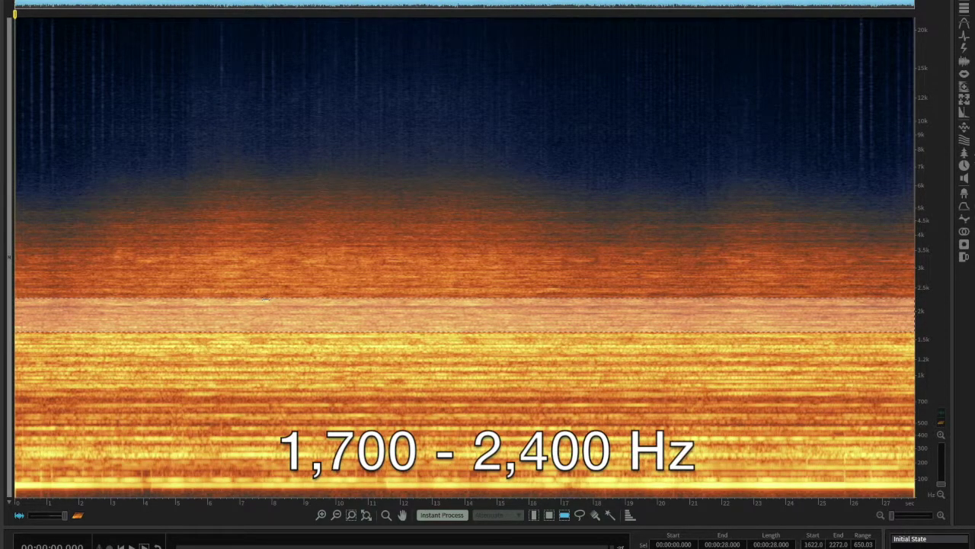
left_click_drag(266, 299, 265, 297)
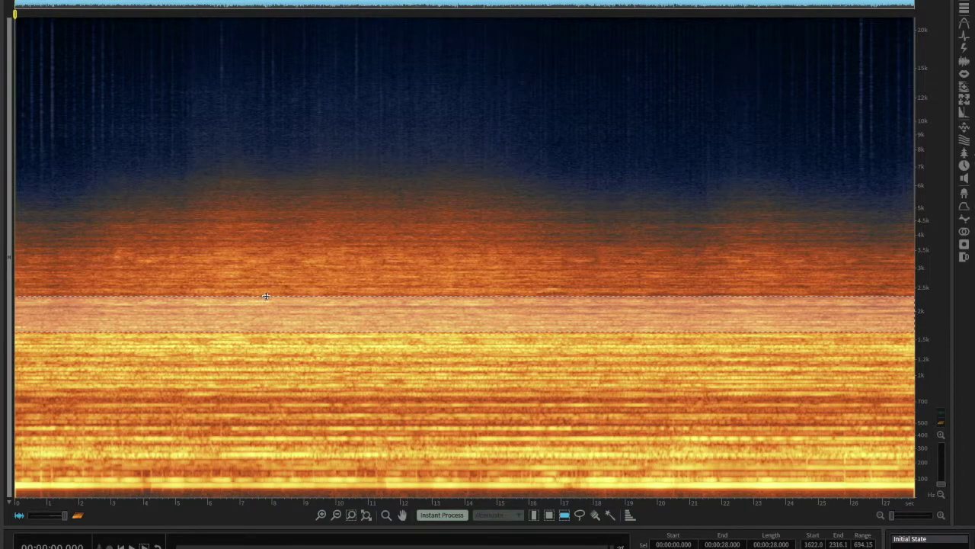
left_click(145, 545)
Play the band from about 2,338 to 6,548 Hz, and select everything from about 6,286 to 22,050 Hz.
left_click(308, 263)
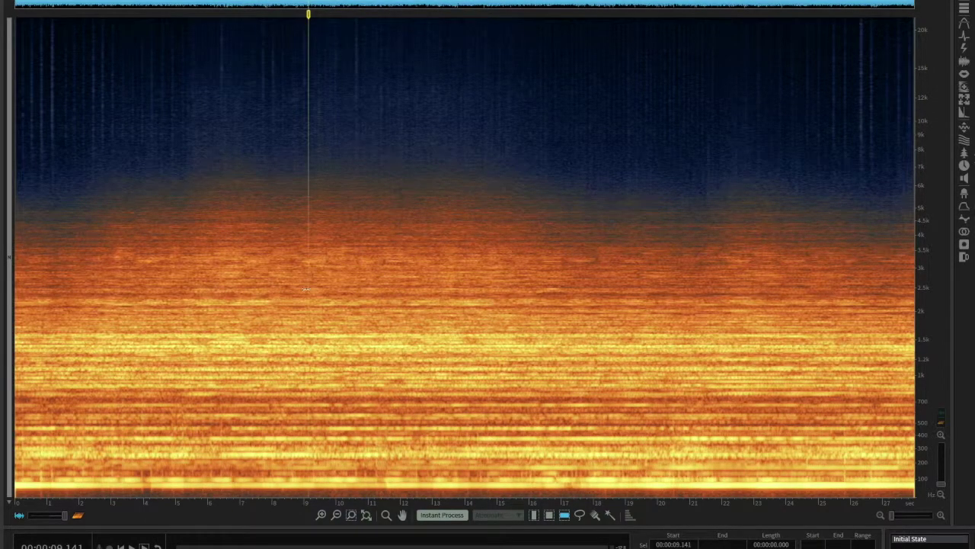
left_click_drag(305, 295, 324, 175)
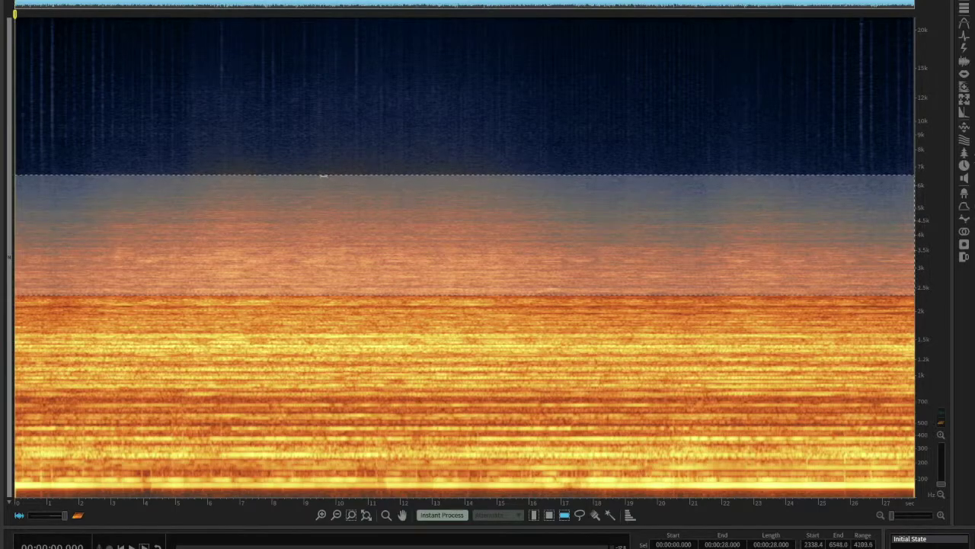
left_click(145, 546)
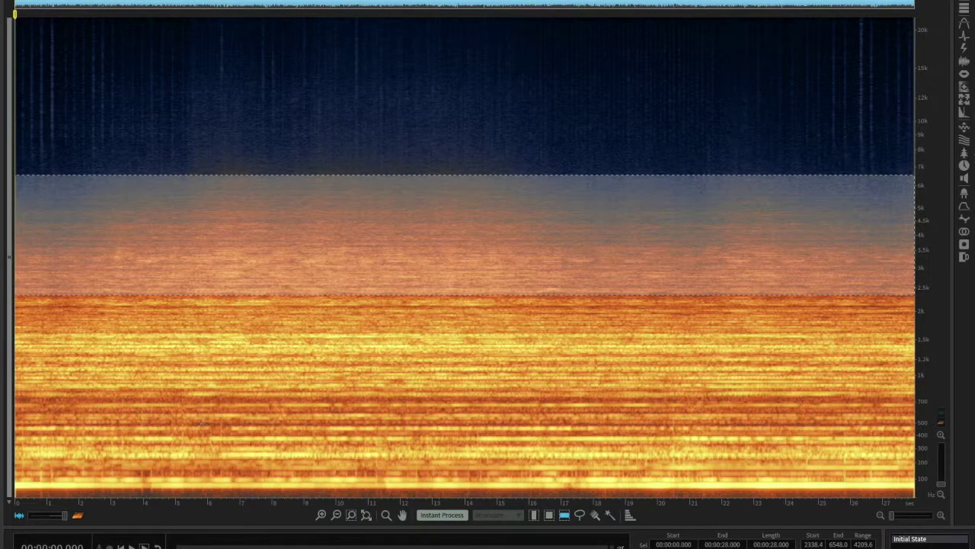
left_click(269, 169)
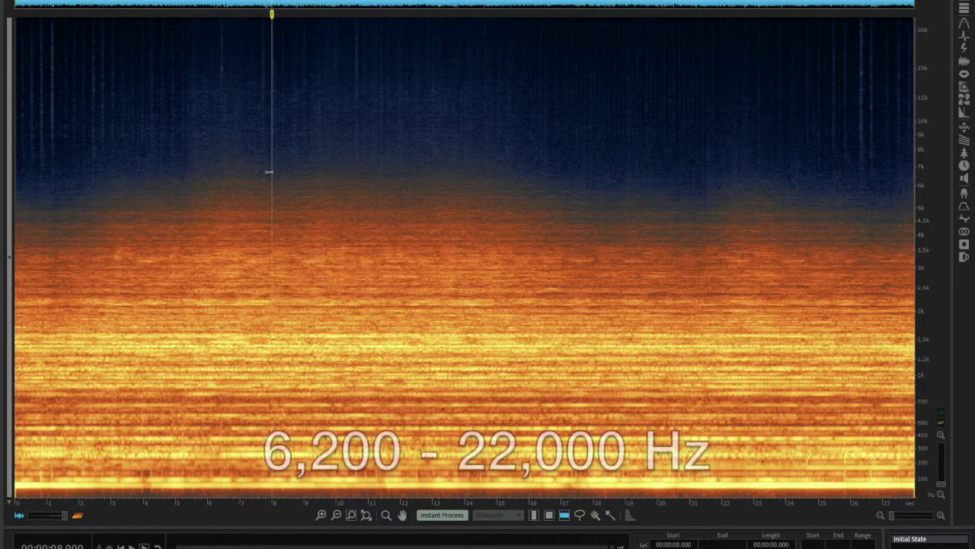
left_click_drag(268, 183, 268, 11)
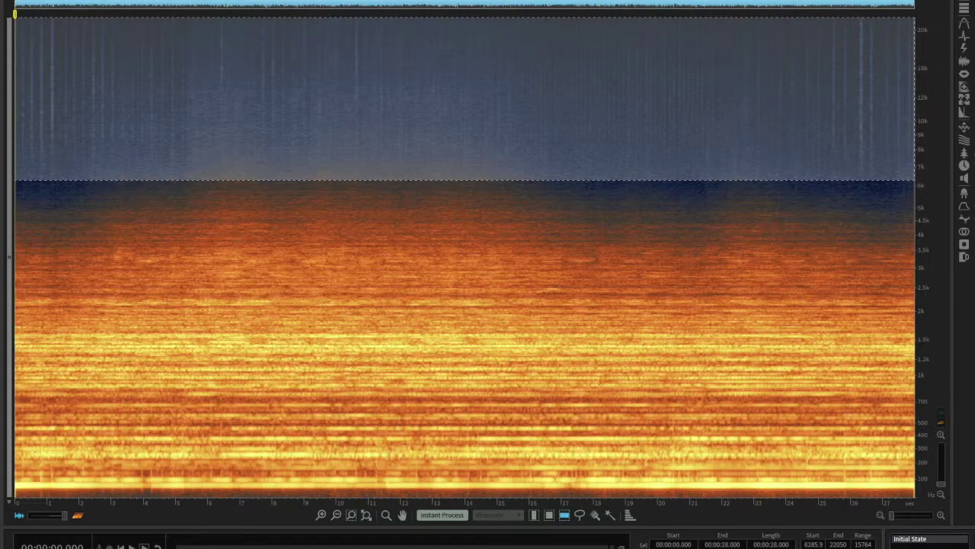
Clear the frequency selection and play the full-range recording from its start.
left_click(214, 430)
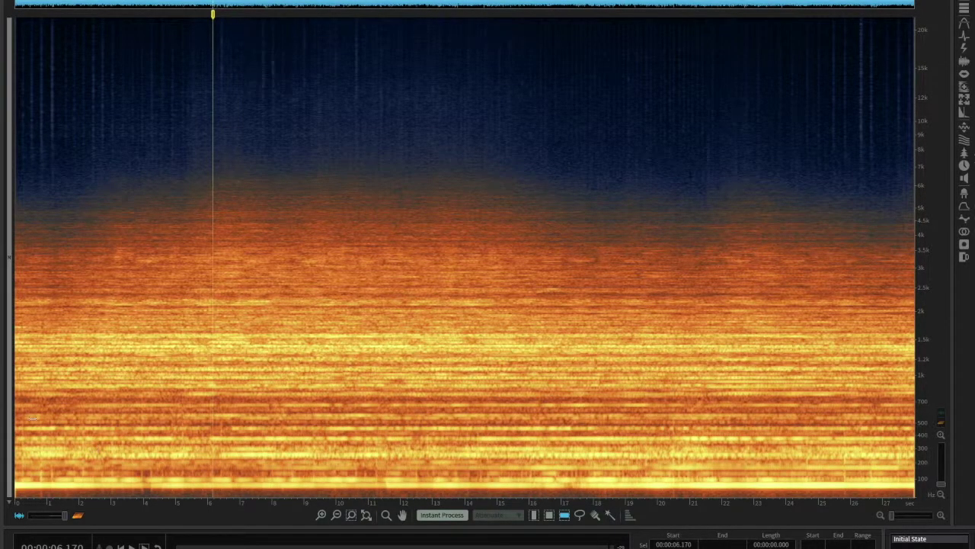
key("Home")
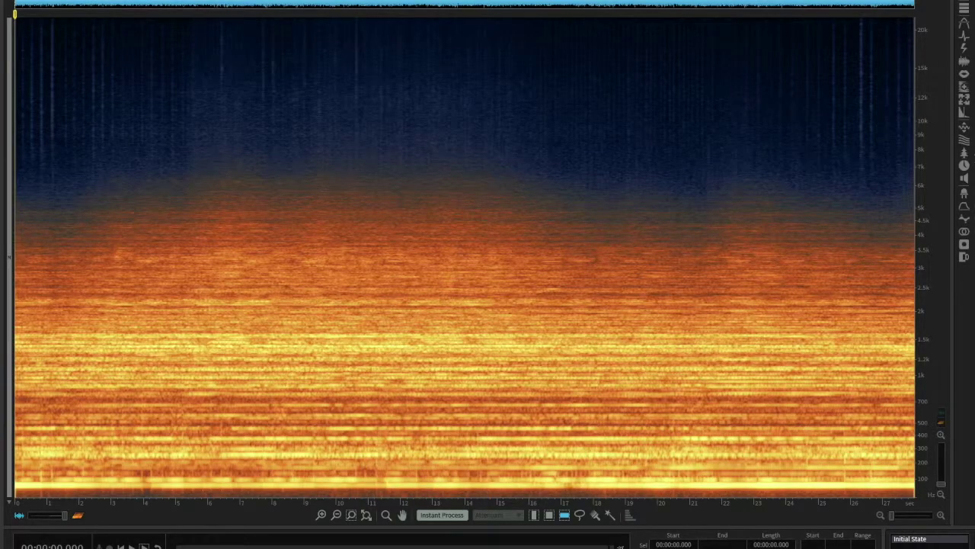
left_click(144, 547)
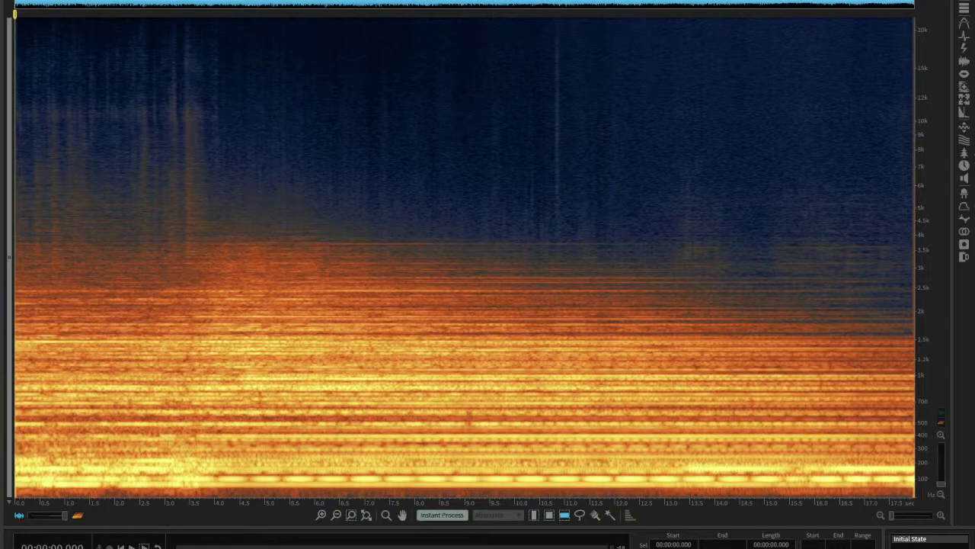
Play the 18-second recording, and audition its band from about 457 to 1,042 Hz.
key("space")
left_click_drag(300, 428, 303, 364)
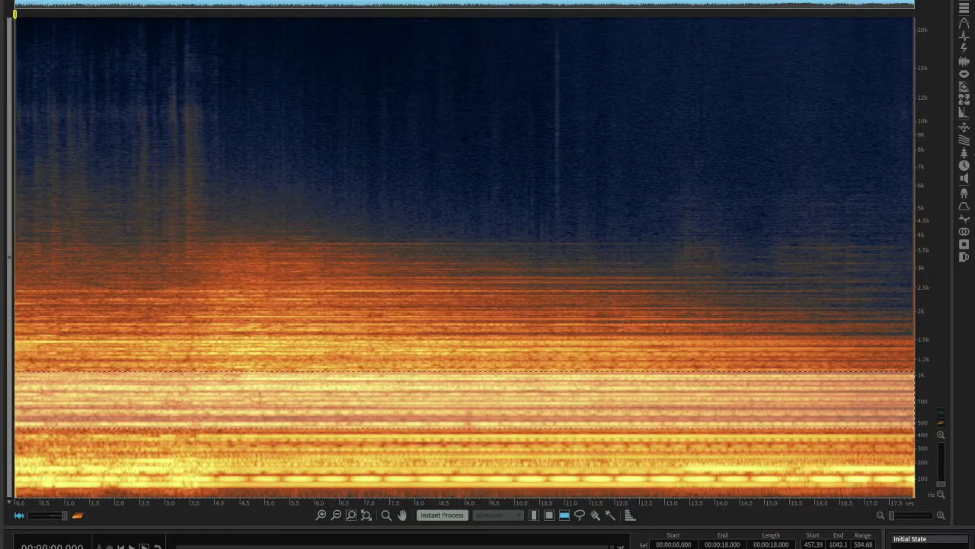
left_click(144, 546)
Select and play the band from about 1,048 to 1,613 Hz, followed by the band from about 1,580 to 2,511 Hz.
left_click(236, 387)
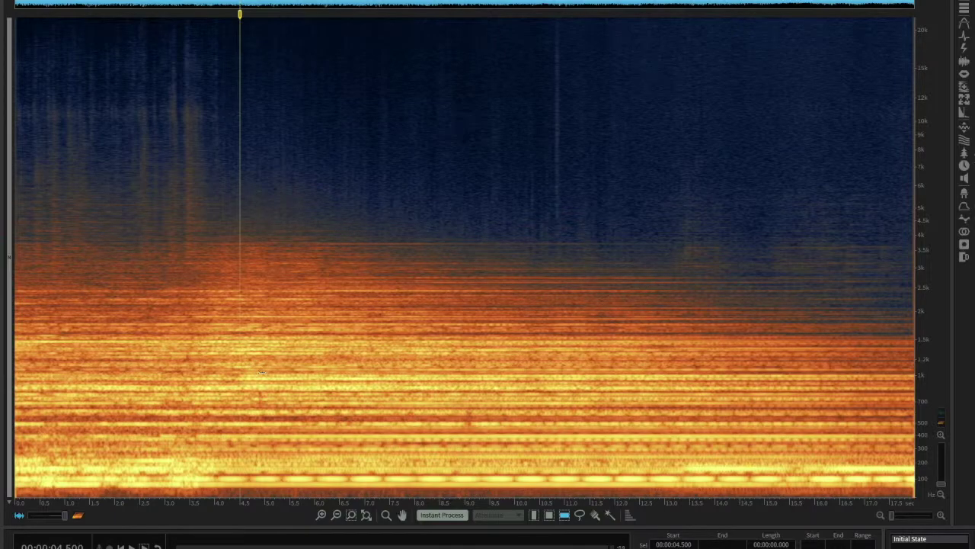
left_click_drag(261, 371, 264, 331)
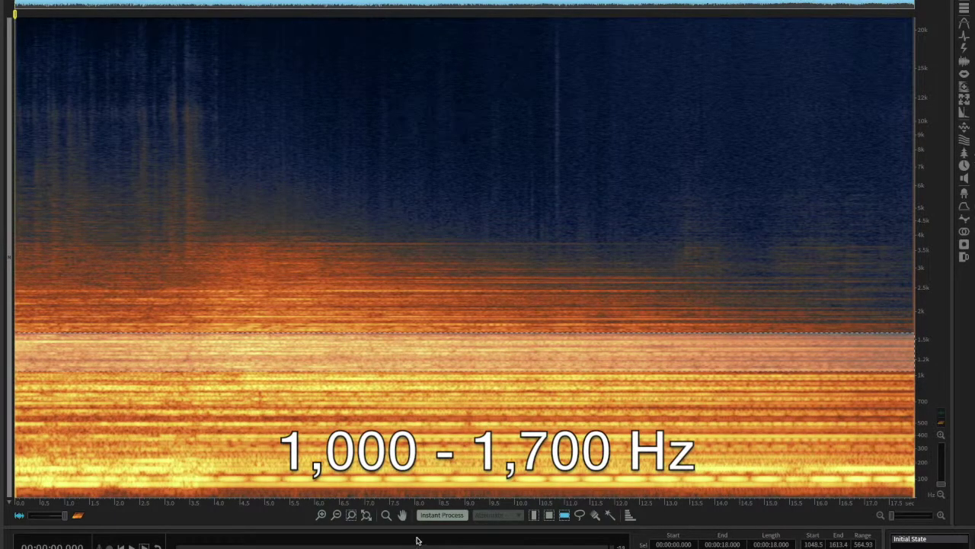
key("space")
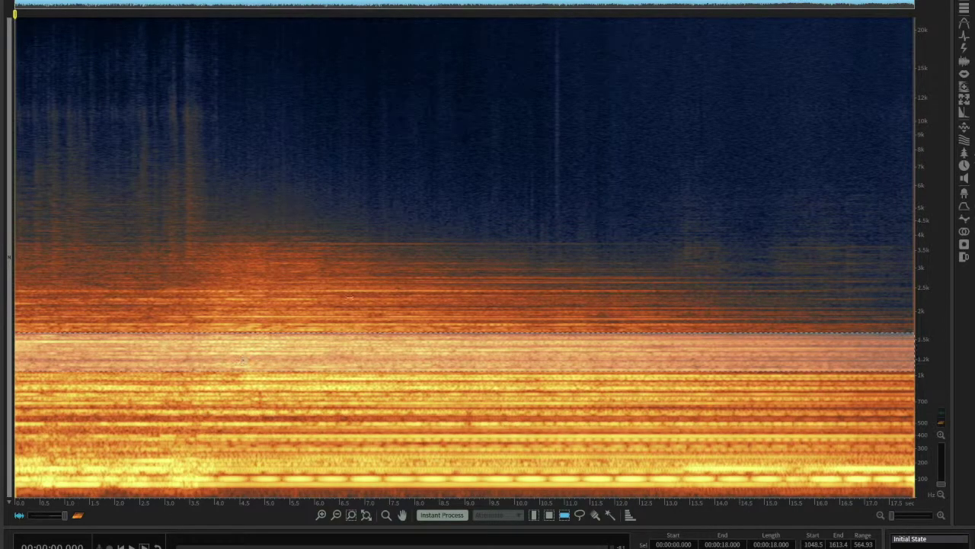
left_click_drag(362, 288, 363, 324)
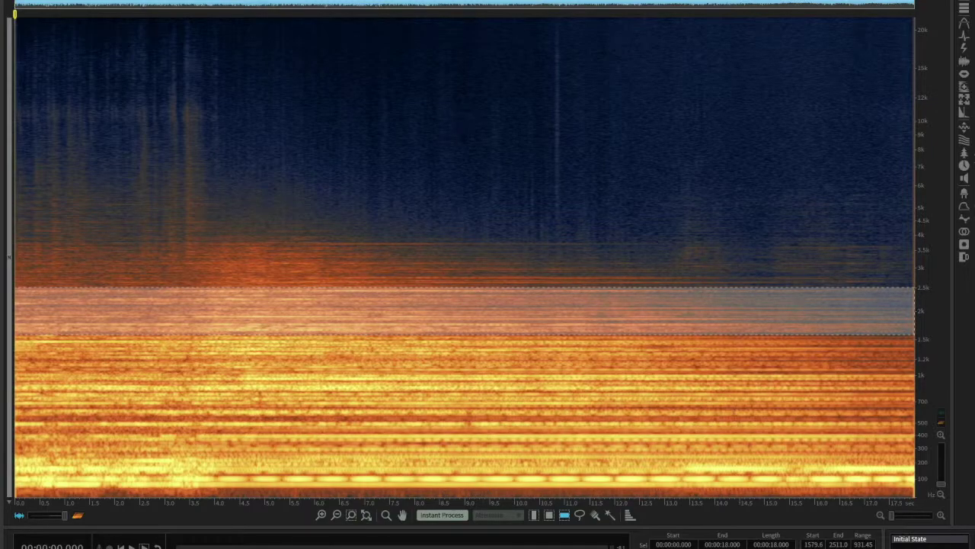
key("space")
Select the band from about 2,488 to 4,718 Hz across the whole recording and play it.
left_click_drag(281, 212, 281, 291)
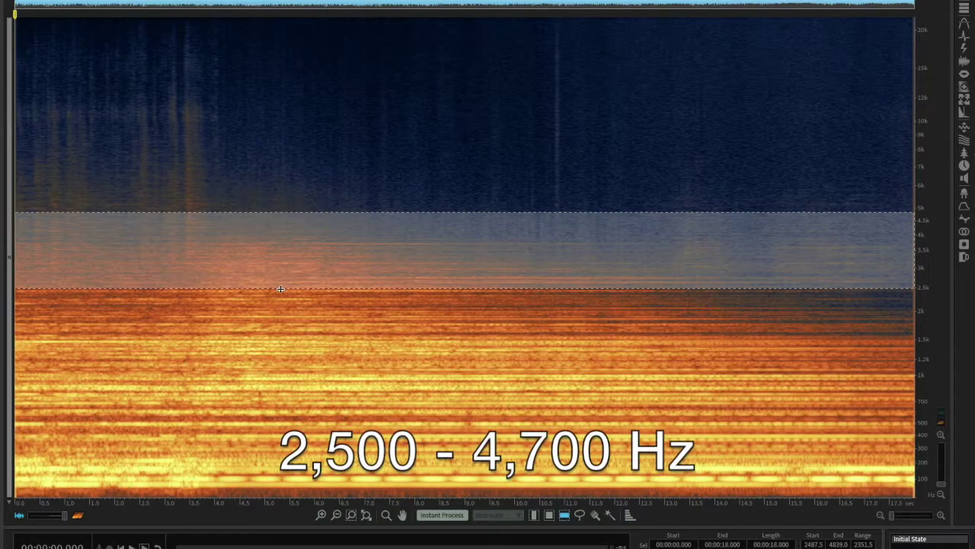
mouse_move(289, 213)
left_mouse_down()
mouse_move(285, 266)
mouse_move(290, 212)
left_mouse_up()
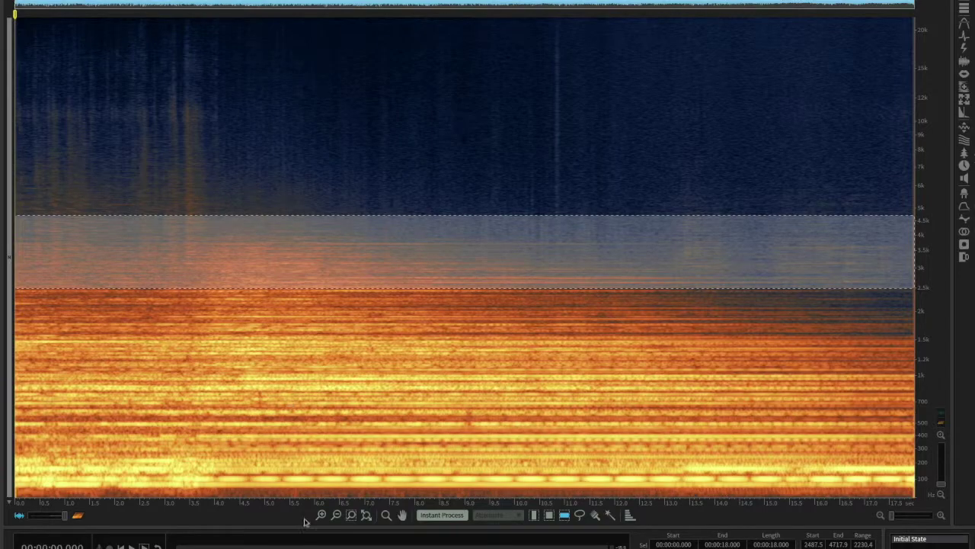
key("space")
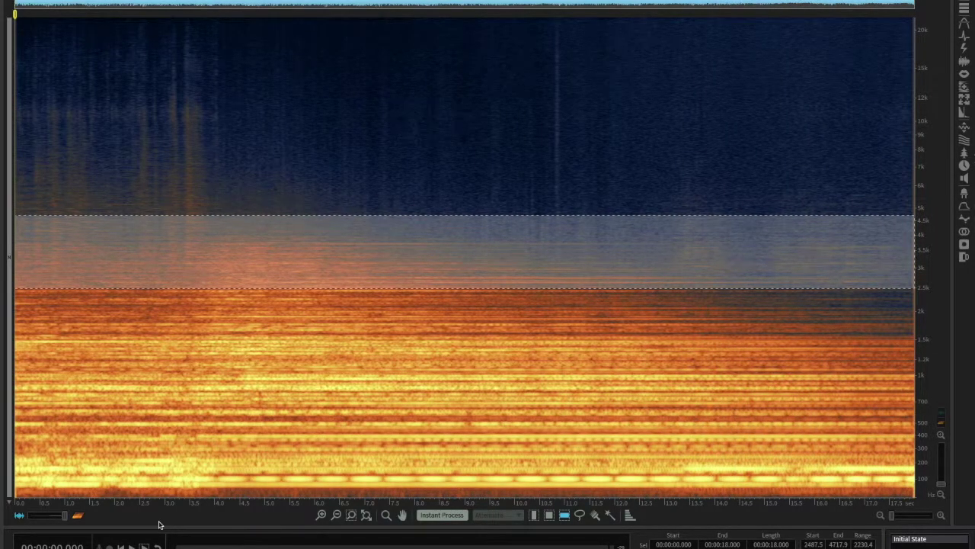
Select the band from about 4,223 to 22,050 Hz, play it, and stop playback.
left_click(282, 216)
left_click_drag(282, 230, 282, 17)
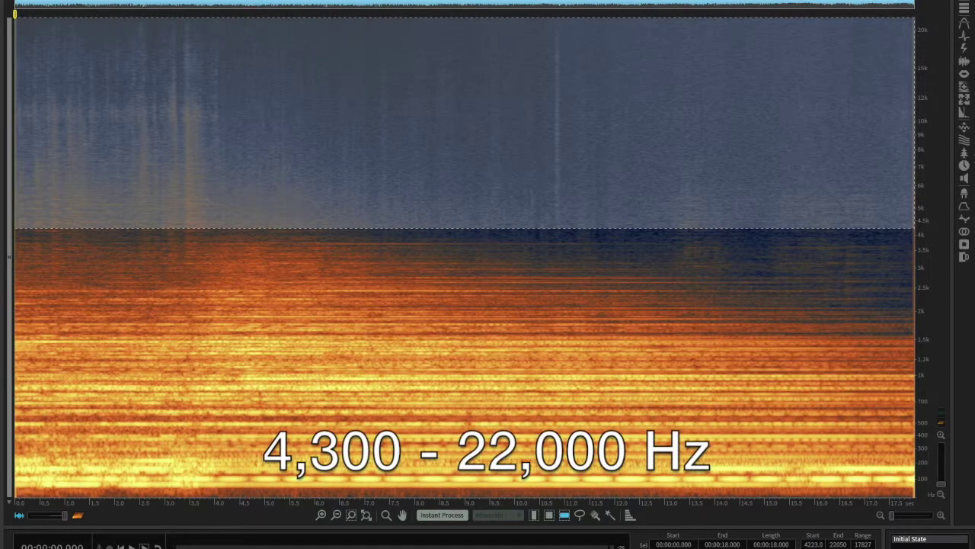
left_click(144, 546)
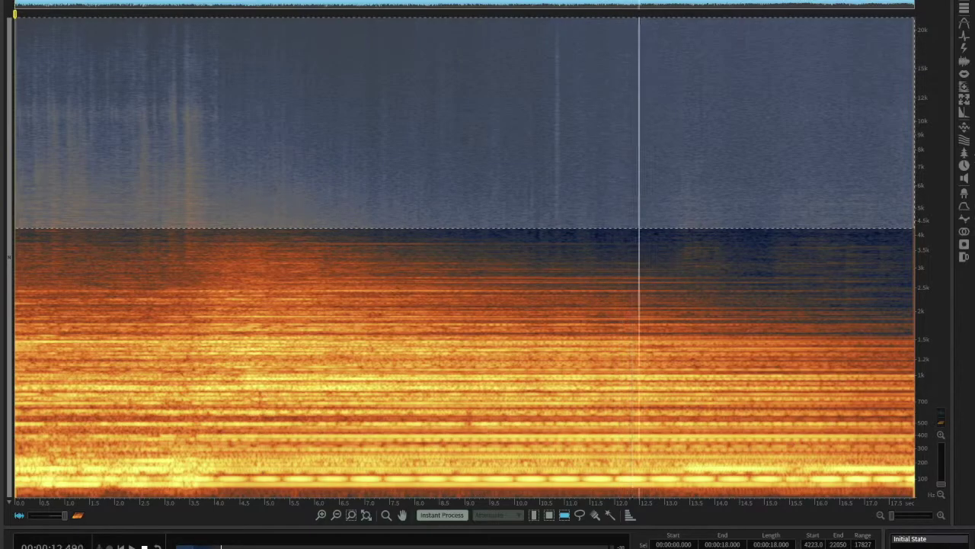
key("space")
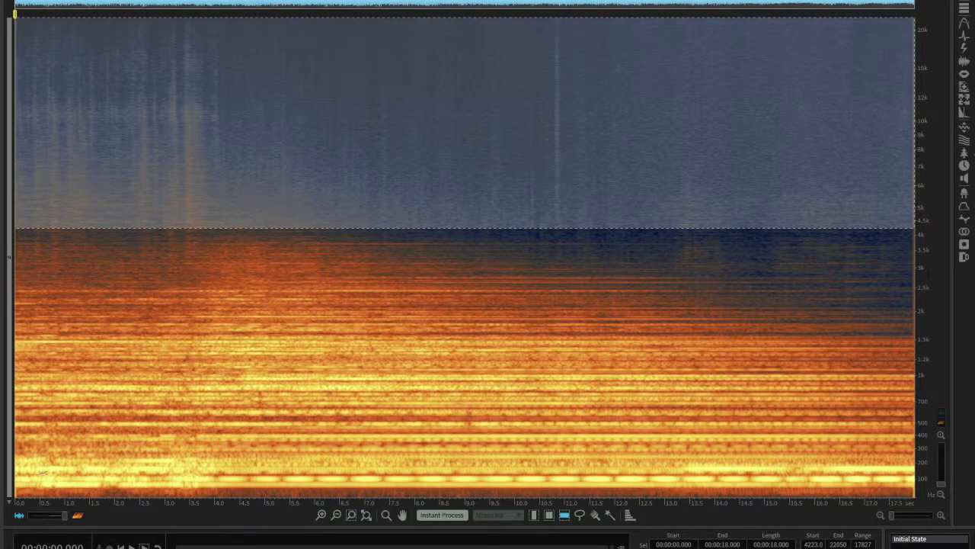
Clear the band selection, return the playhead to the start, and play the full-range 18-second recording.
left_click(23, 487)
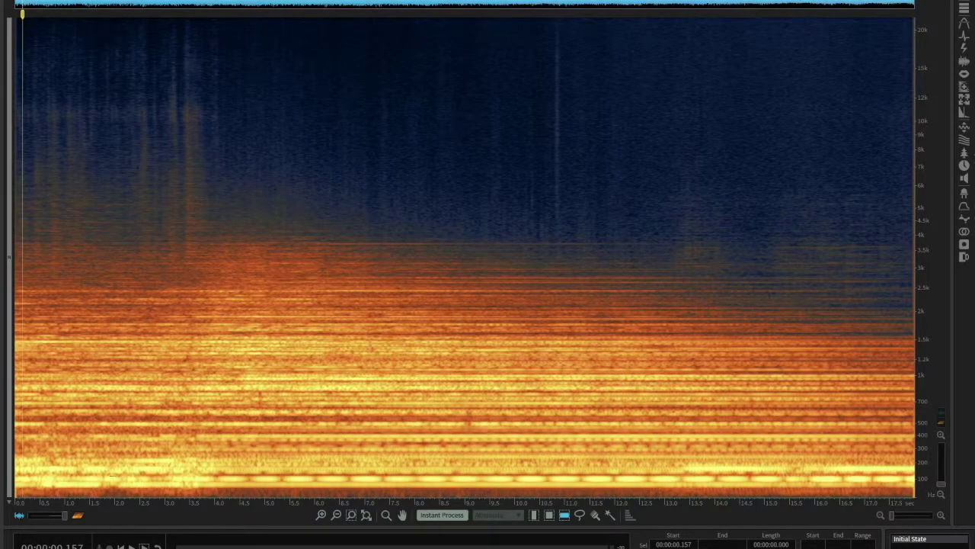
left_click(16, 497)
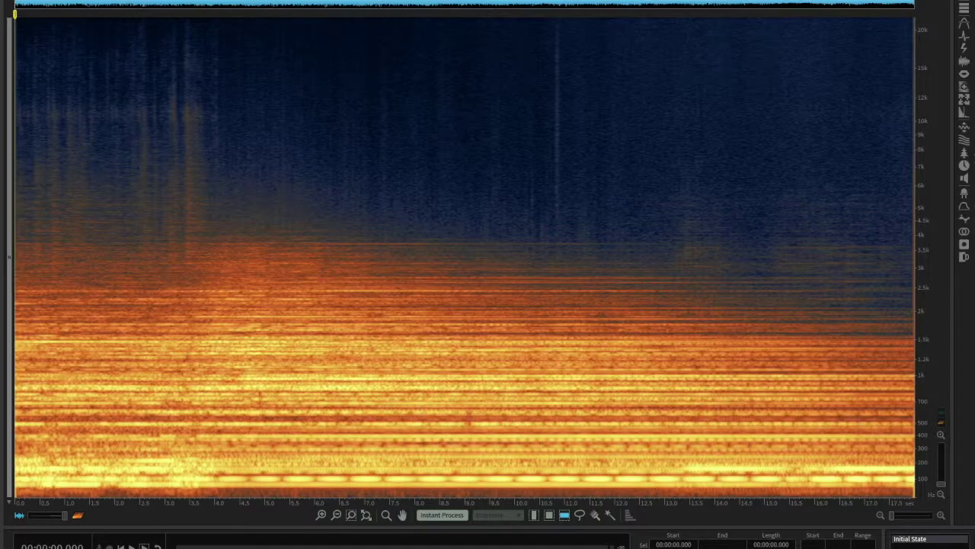
left_click(144, 546)
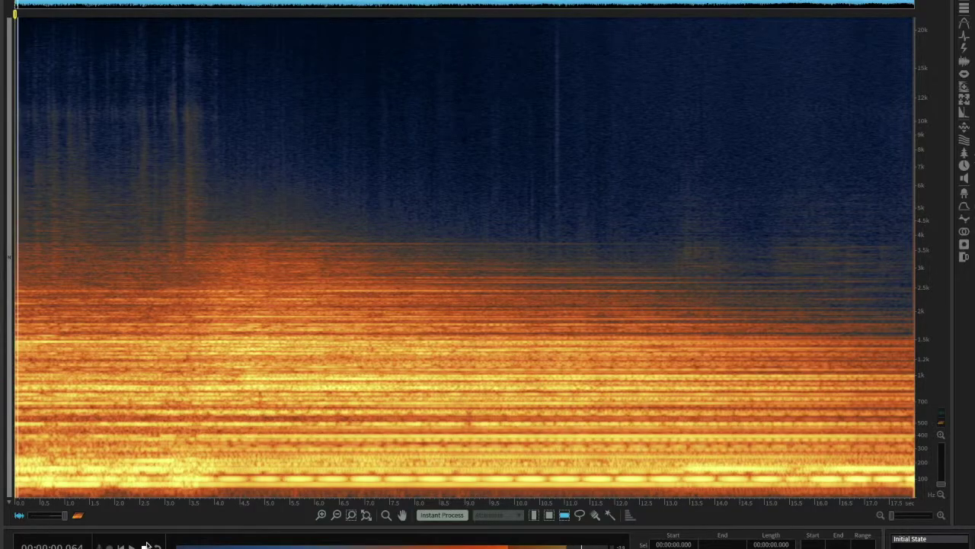